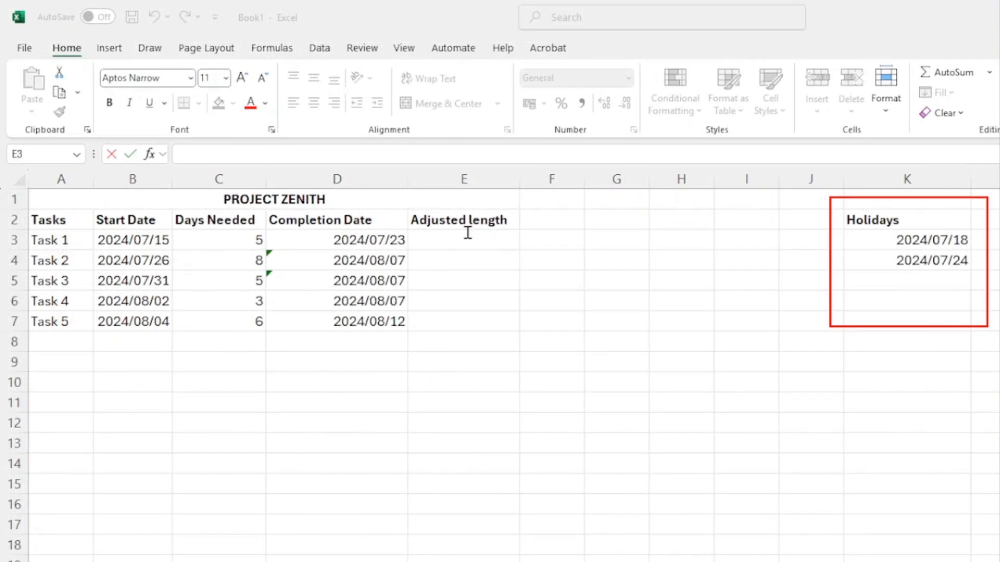
Enter the formula =D3-B3 in E3 to calculate Task 1's adjusted length.
left_click(465, 237)
left_click(224, 149)
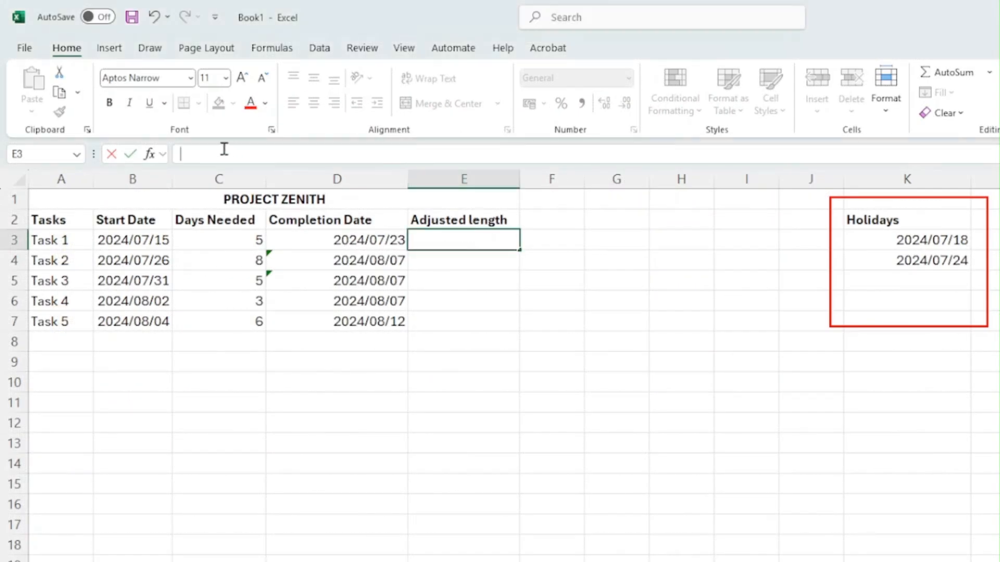
type("=")
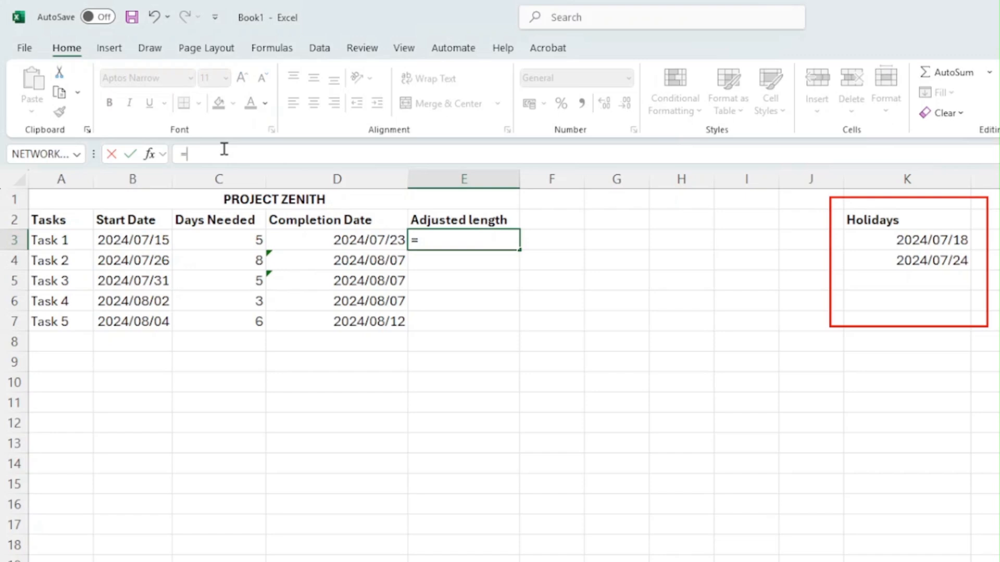
left_click(365, 241)
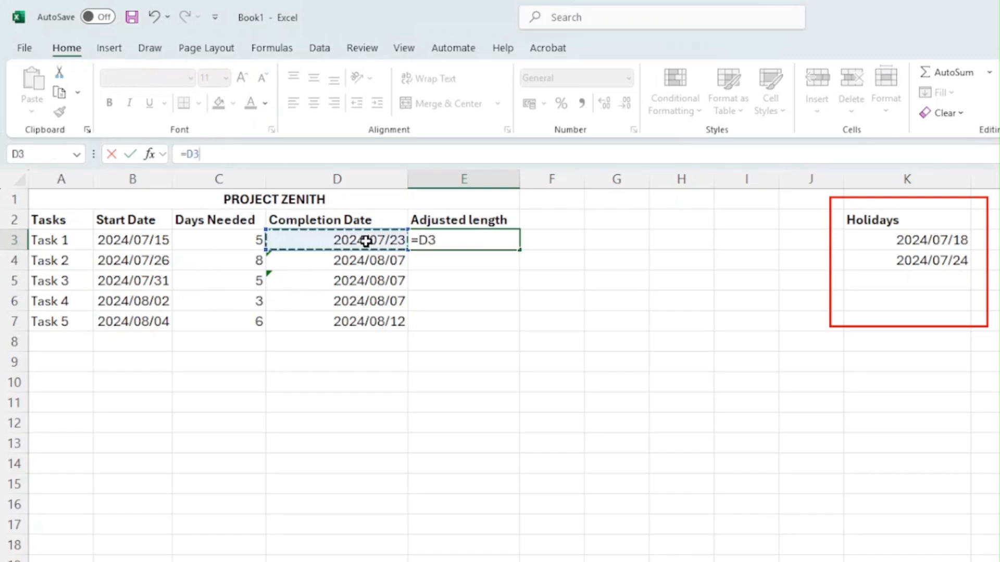
type("-")
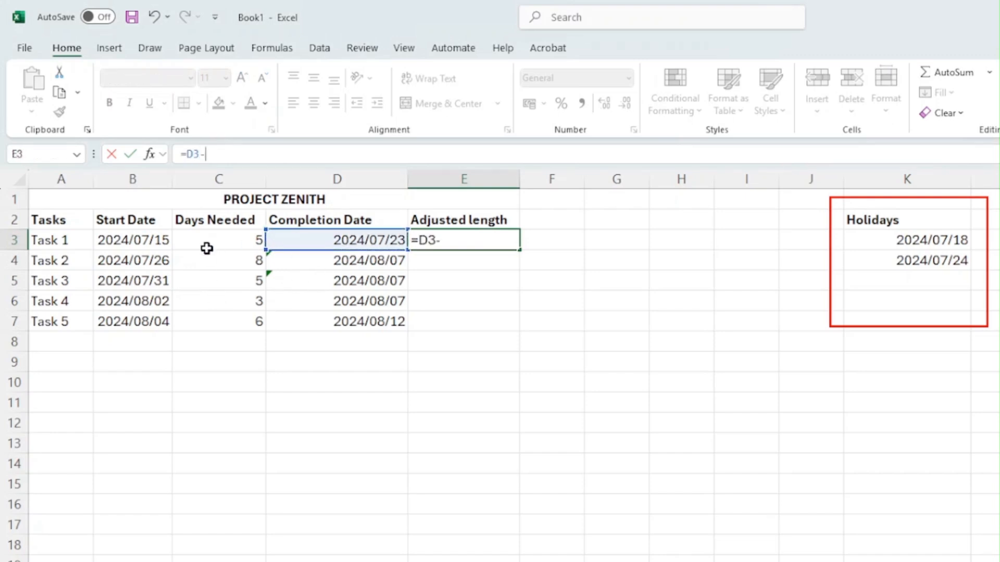
left_click(134, 239)
key("Return")
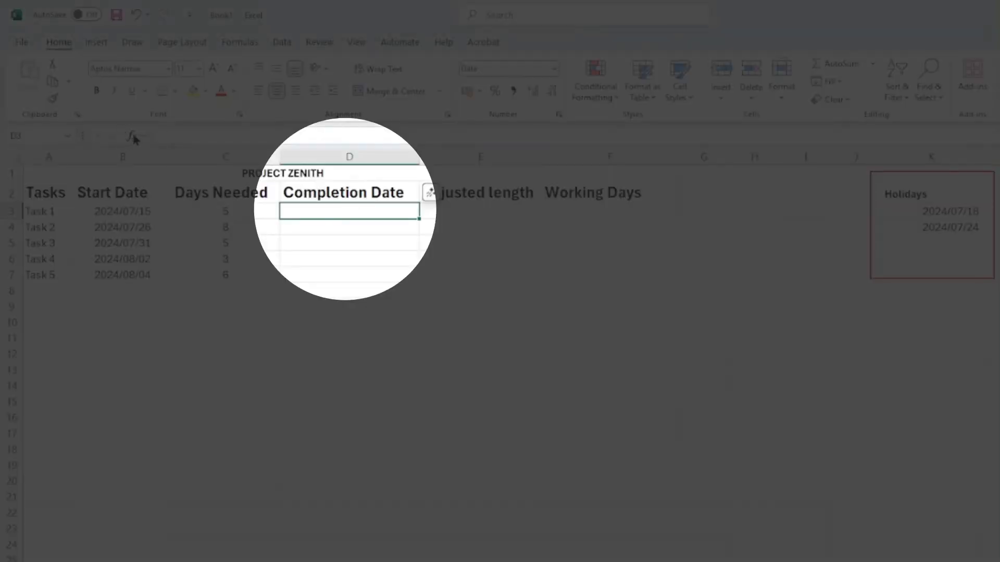
Calculate the completion date in D3 with WORKDAY, using B3, C3 and holidays K3:K4, and fill the formula down to D7.
left_click(134, 137)
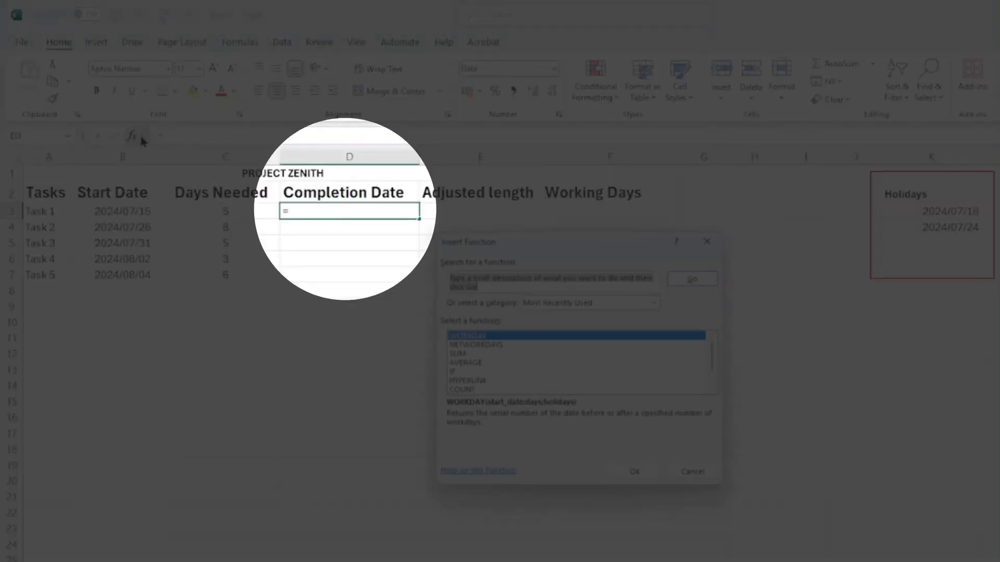
double_click(483, 338)
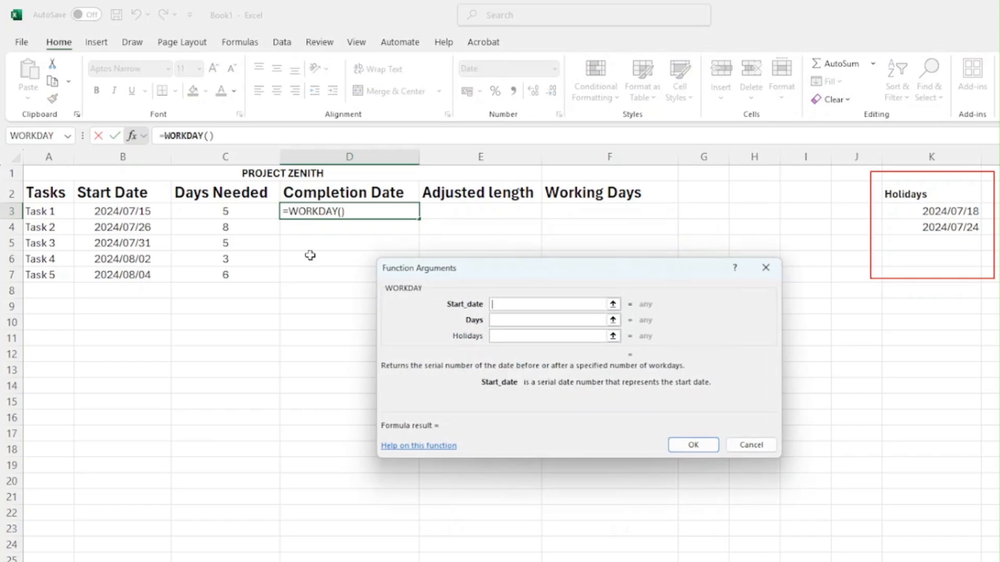
left_click(126, 209)
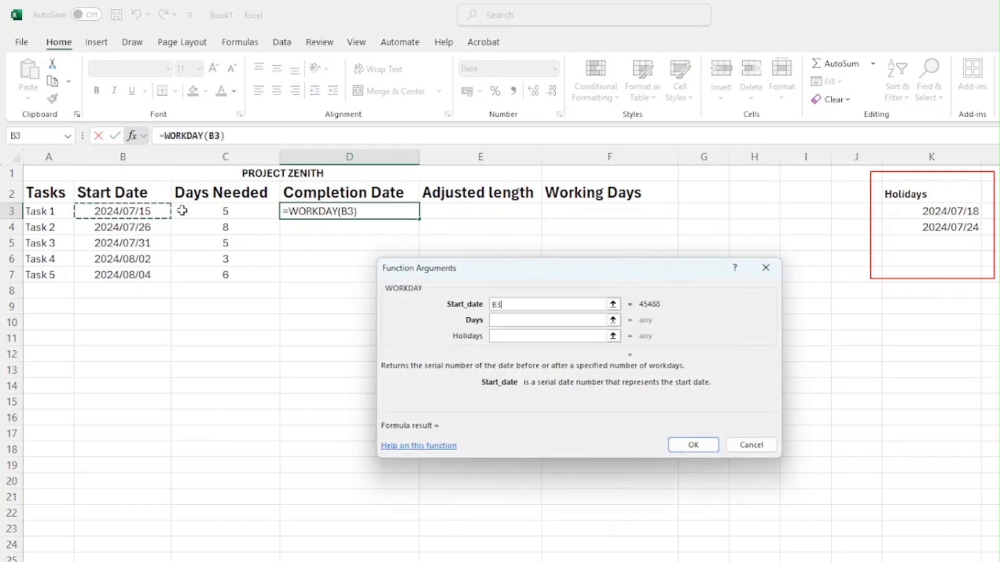
left_click(531, 321)
left_click(215, 210)
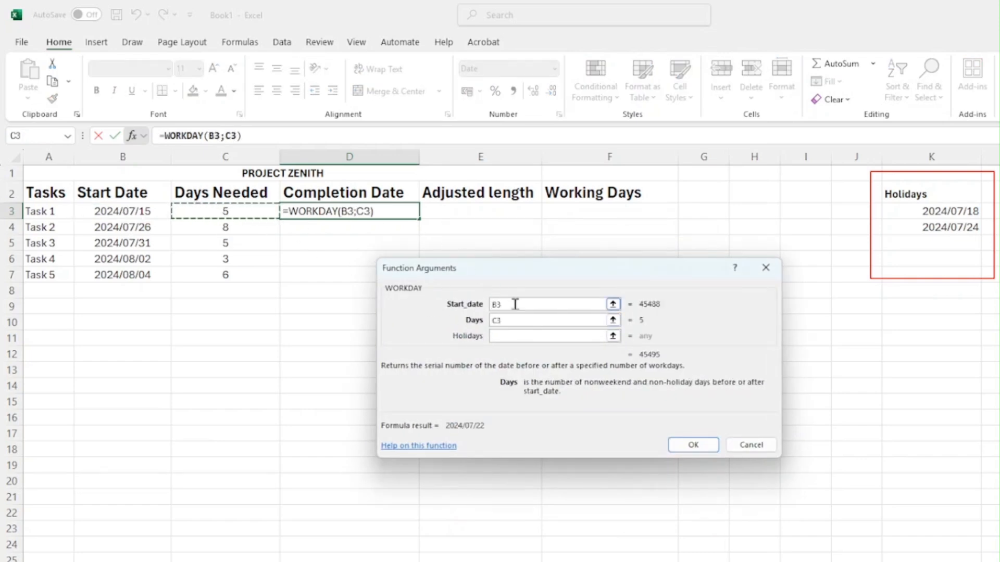
left_click(517, 335)
left_click_drag(914, 204, 912, 228)
left_click(691, 445)
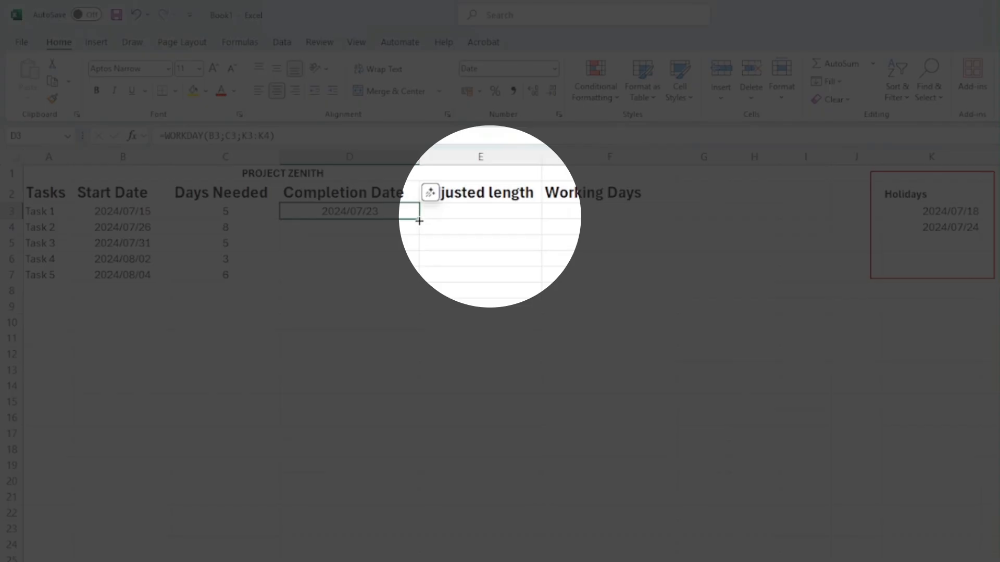
left_click_drag(419, 221, 419, 281)
Calculate the adjusted length in E3 as =D3-B3 and fill the formula down to E7.
left_click(479, 215)
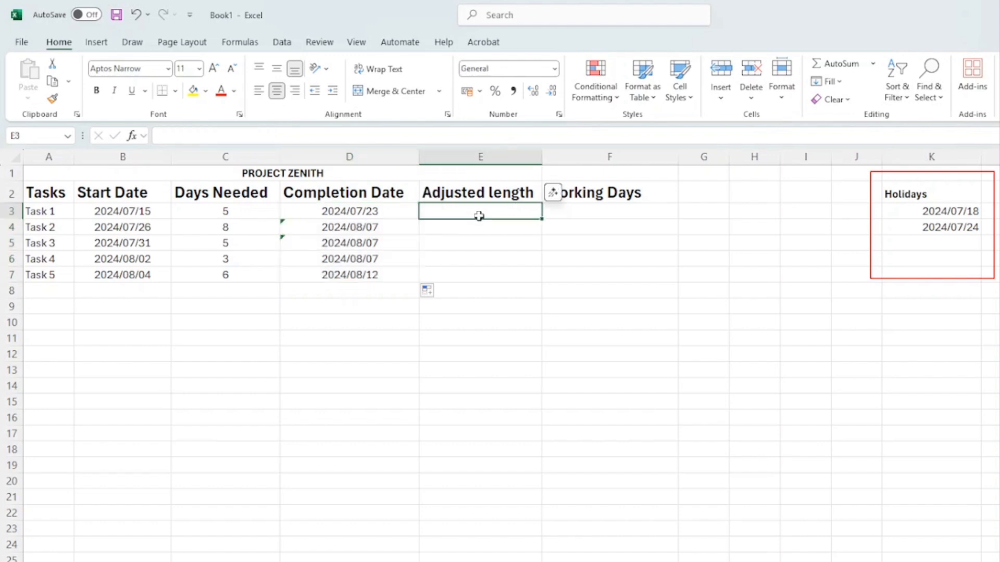
left_click(257, 139)
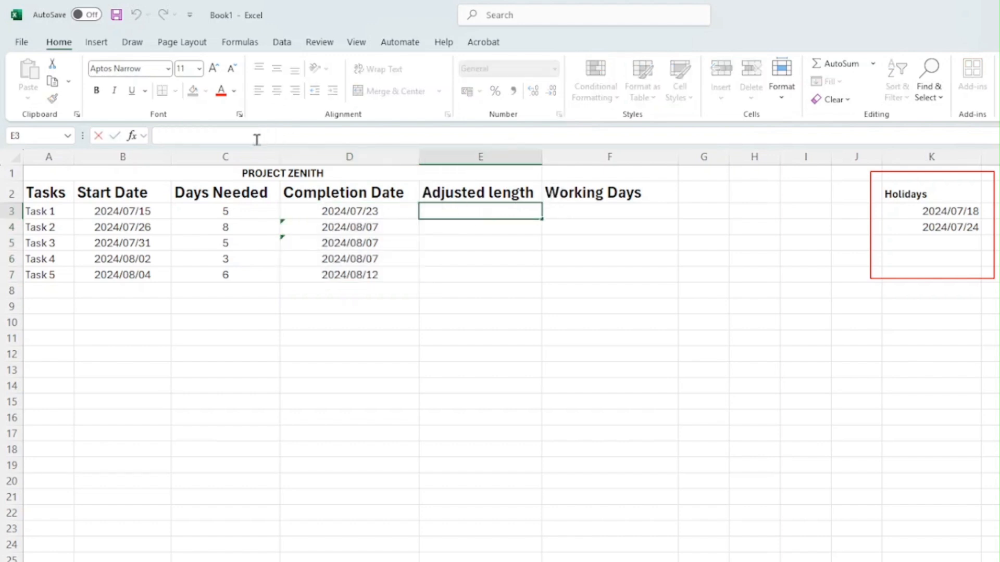
type("=")
left_click(343, 214)
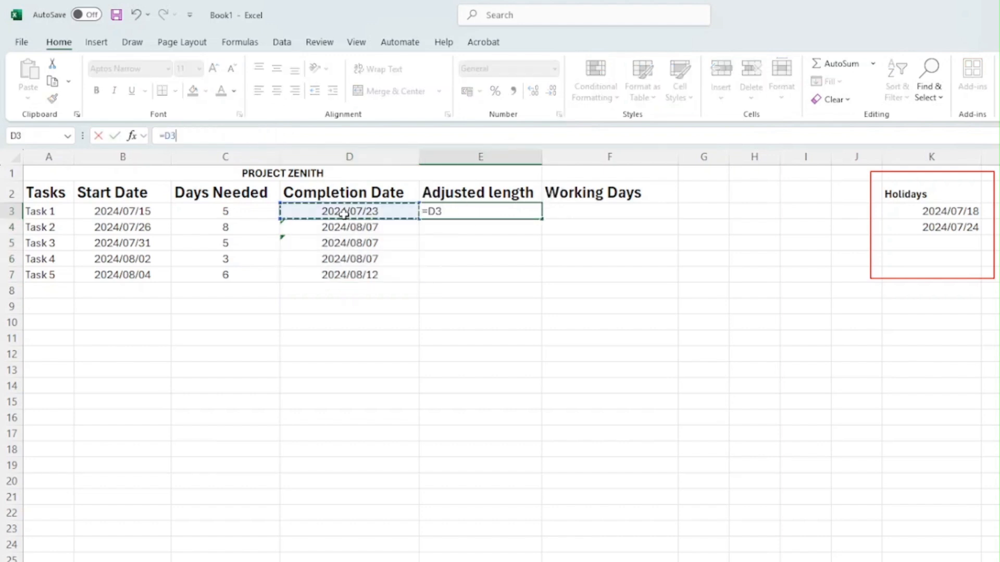
type("-")
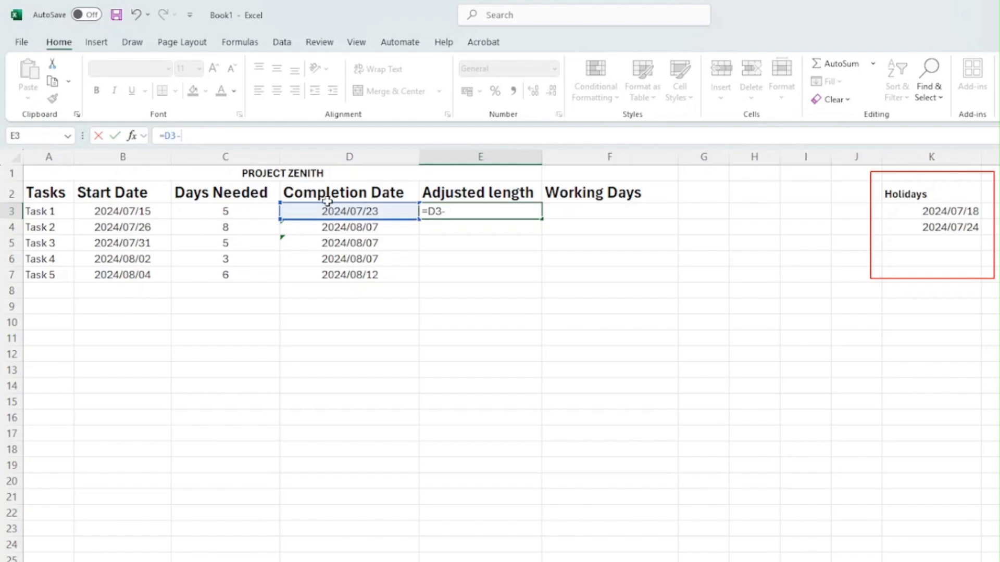
left_click(130, 206)
key("Return")
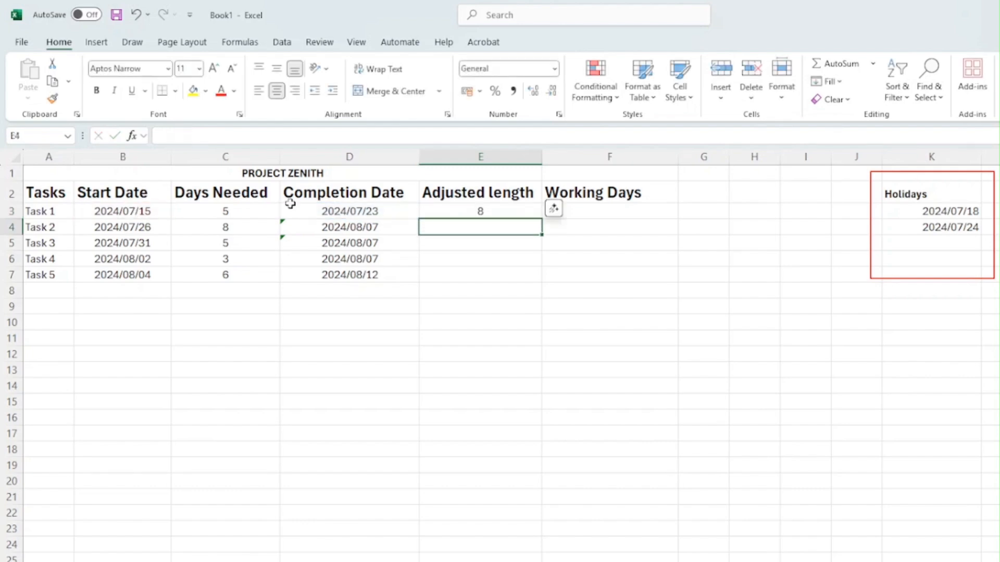
left_click(517, 212)
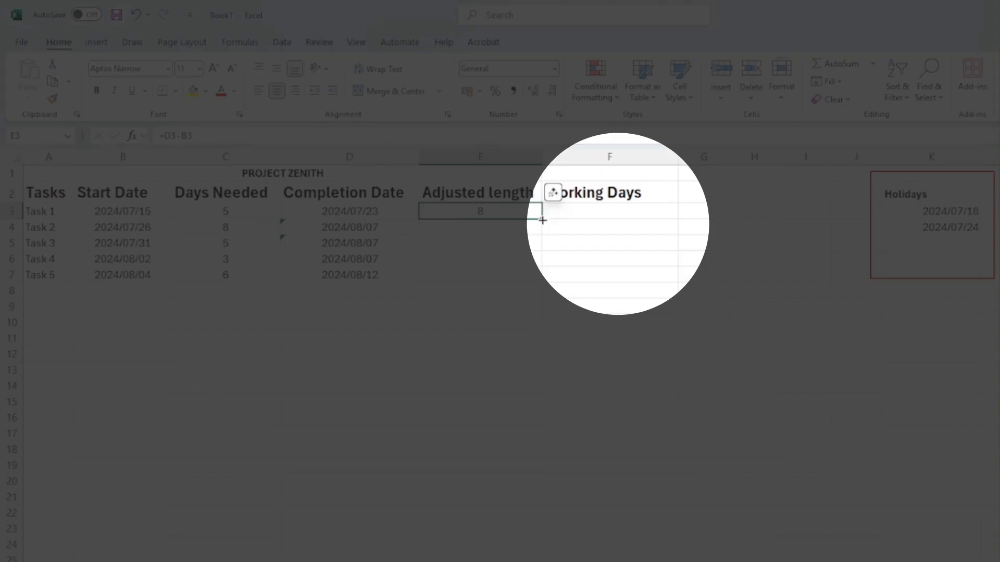
left_click_drag(541, 220, 542, 282)
Calculate the working days in F3 with NETWORKDAYS, using B3, D3 and holidays K3:K4, and fill the formula down to F7.
left_click(580, 211)
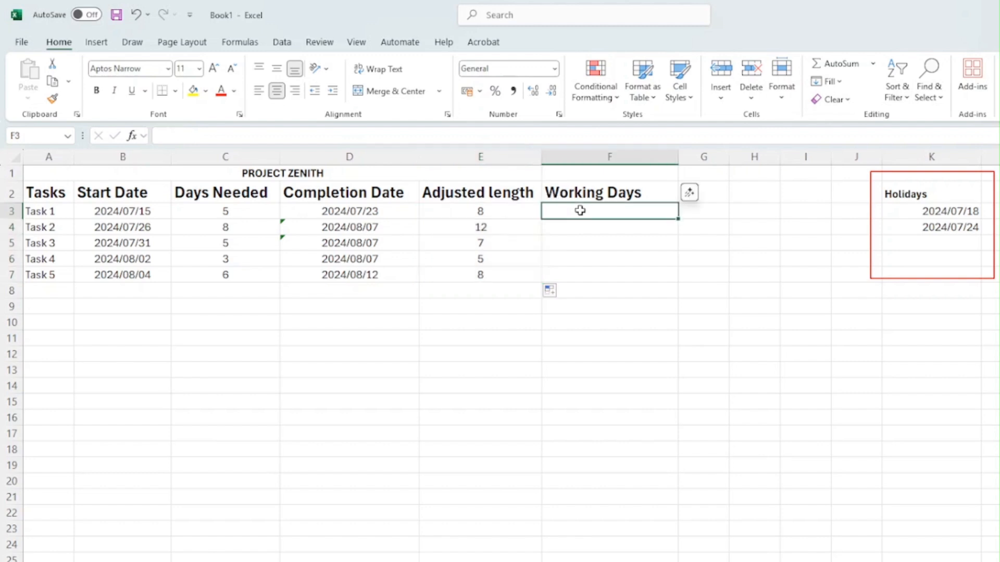
left_click(132, 135)
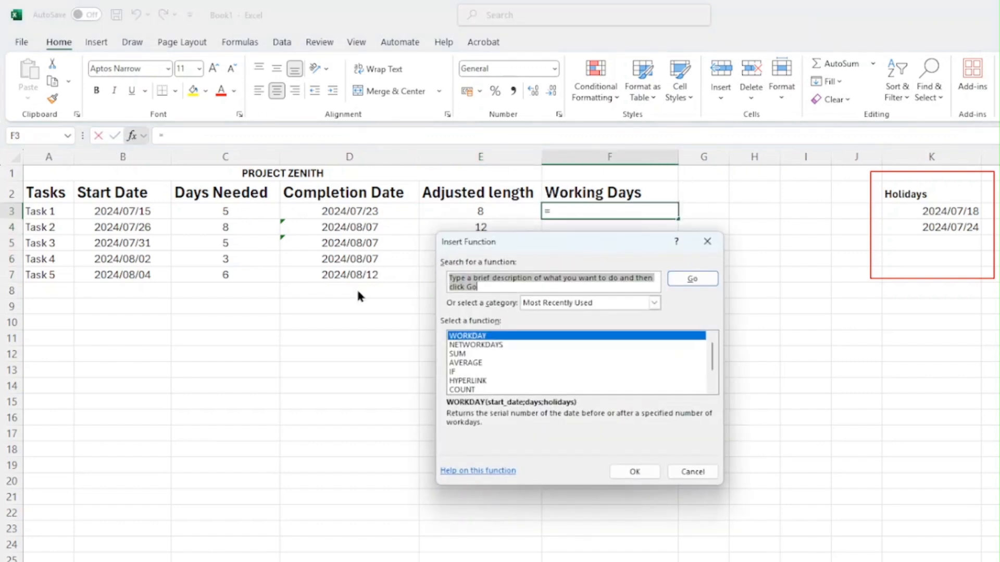
left_click(462, 346)
double_click(463, 346)
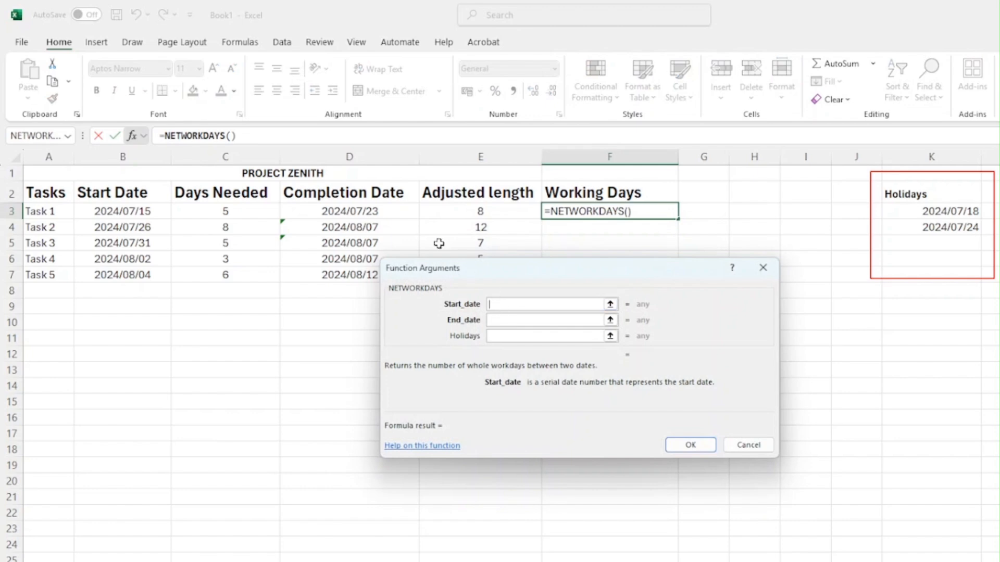
left_click(130, 211)
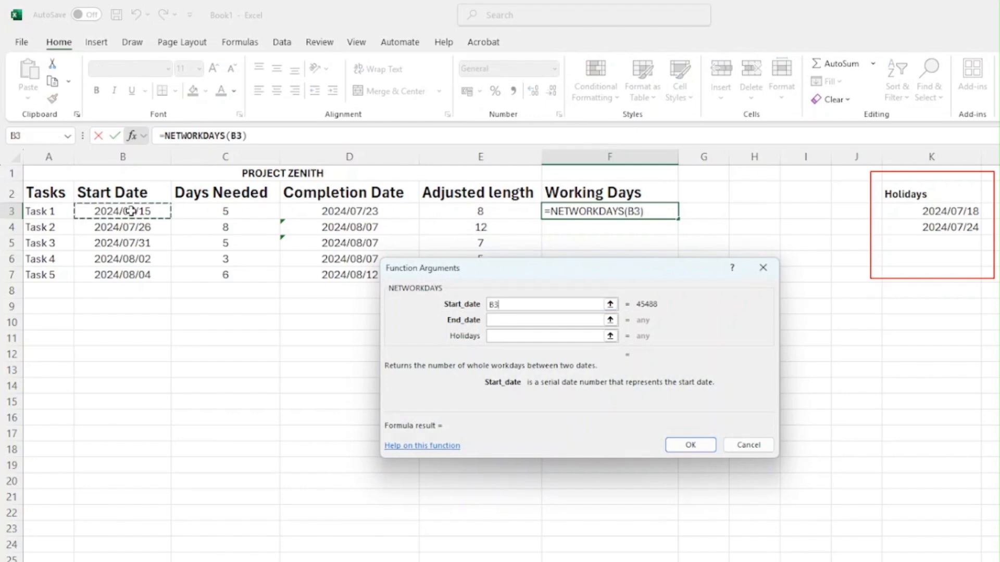
left_click(539, 320)
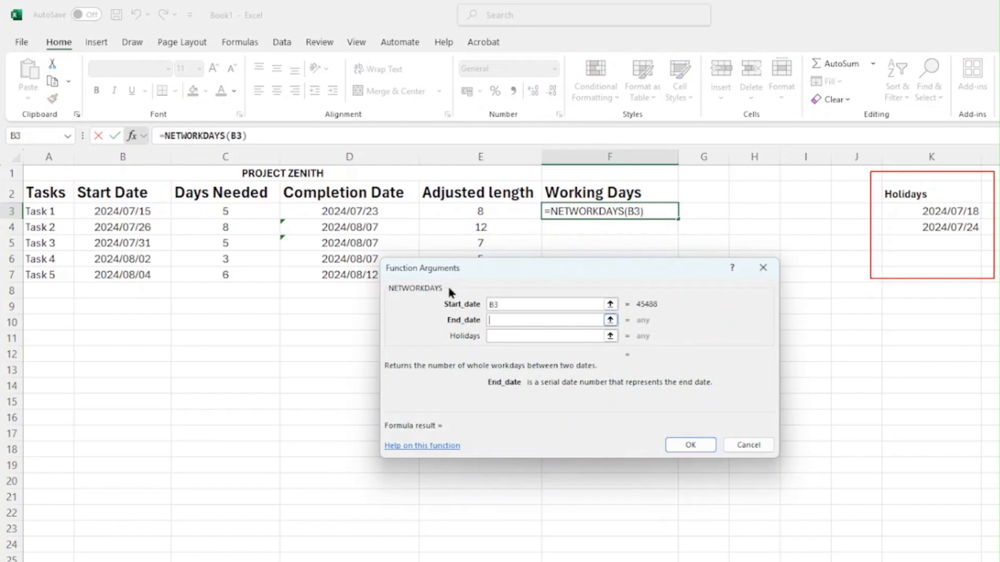
left_click(342, 210)
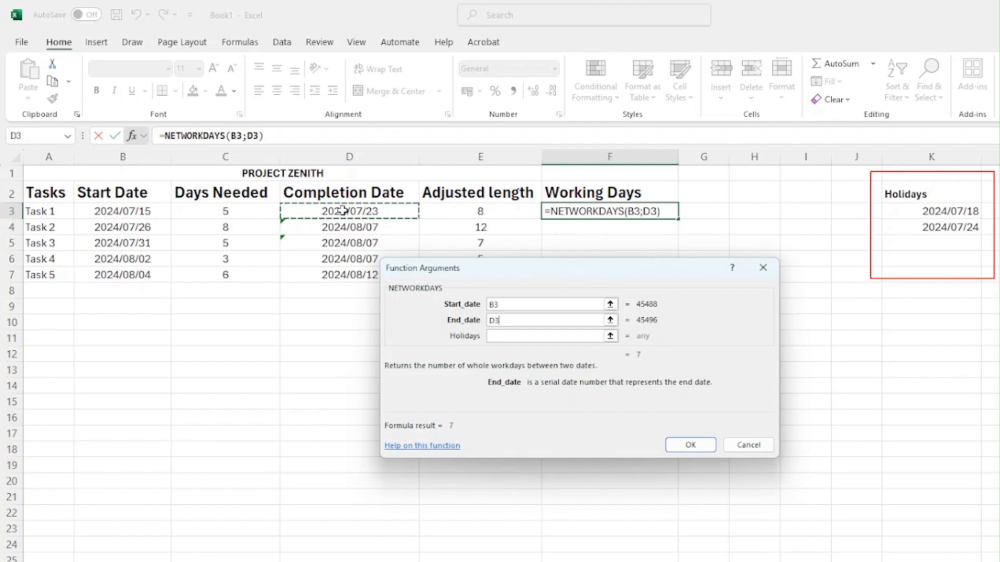
left_click(509, 334)
left_click(917, 212)
left_click_drag(917, 212, 916, 229)
left_click(691, 446)
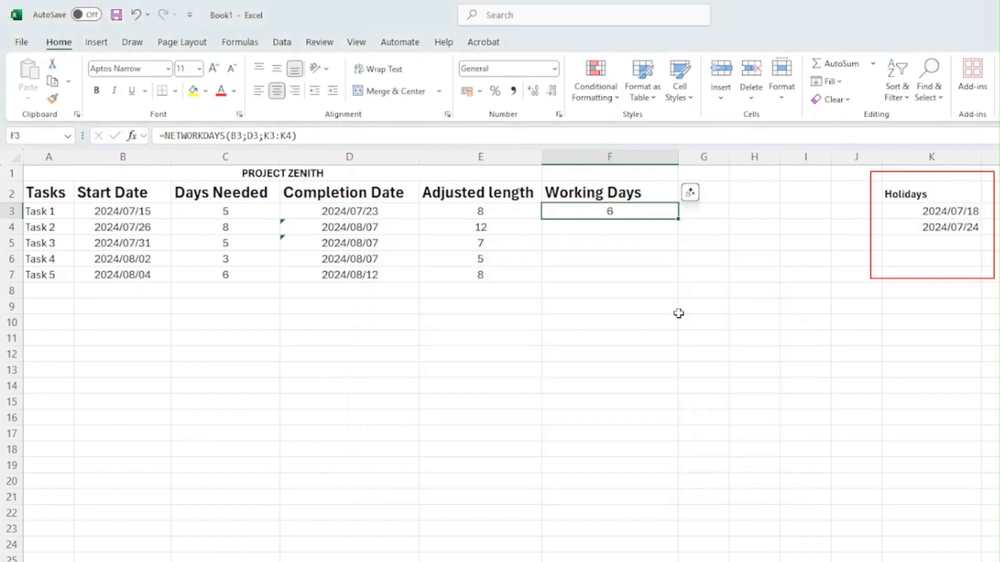
left_click_drag(677, 221, 676, 280)
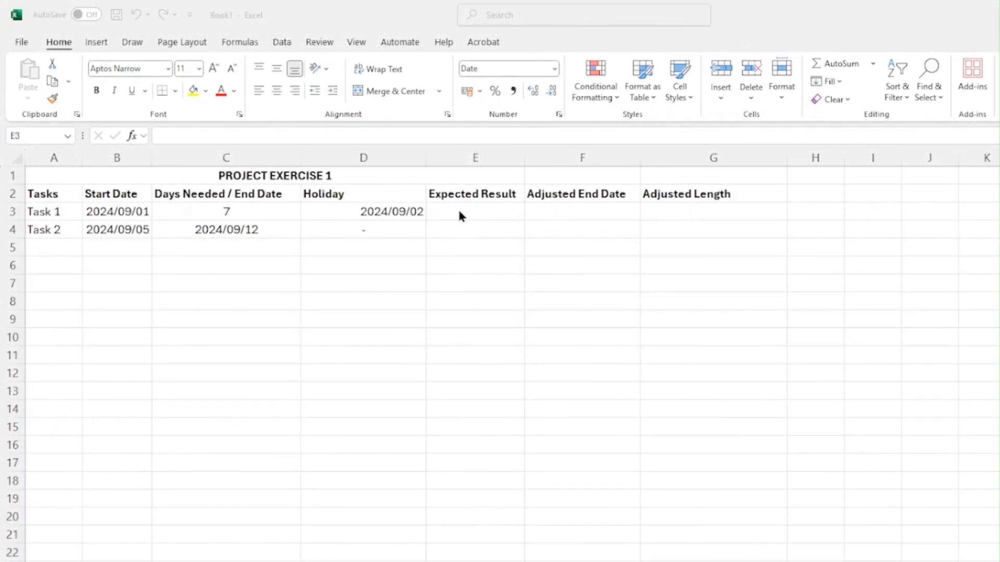
In the Project Exercise 1 sheet, calculate Task 1's expected result in E3 with WORKDAY, using start date B3, days C3 and holiday D3.
left_click(458, 211)
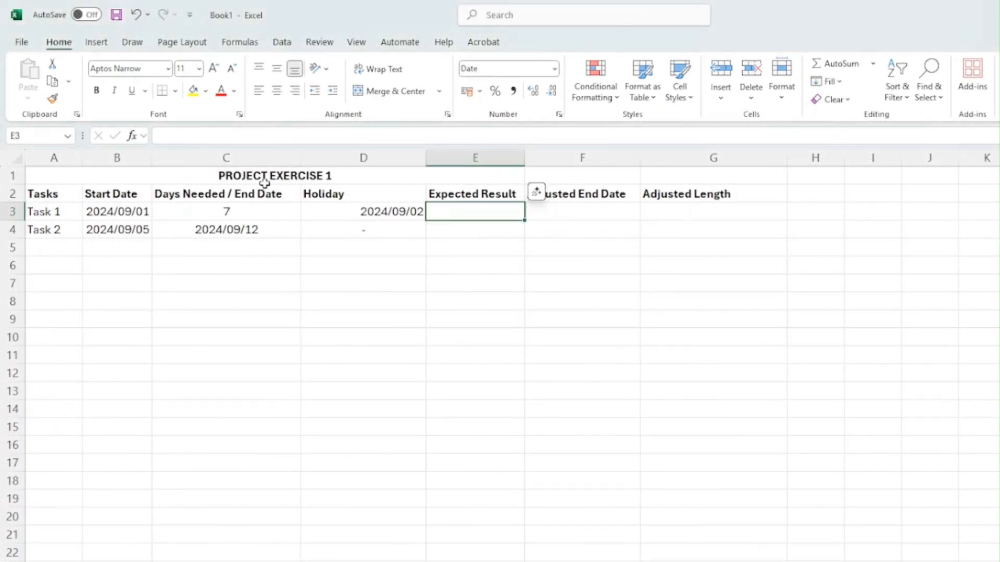
left_click(131, 136)
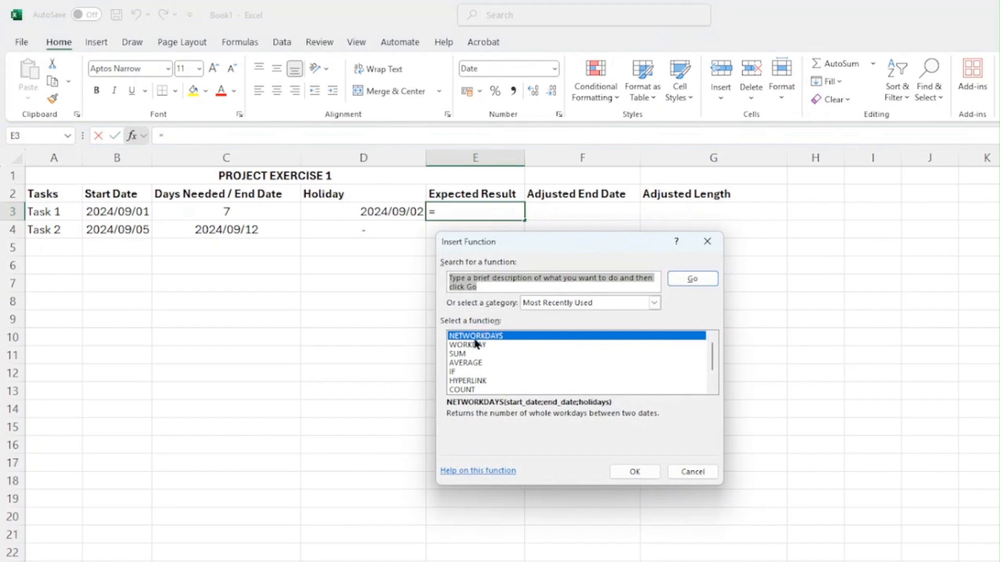
left_click(473, 346)
left_click(634, 472)
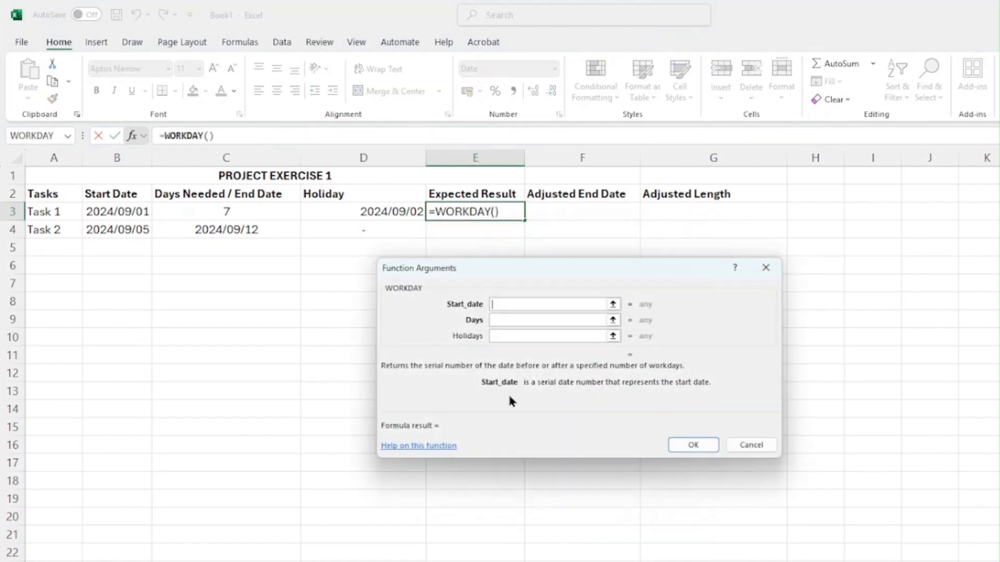
left_click(151, 211)
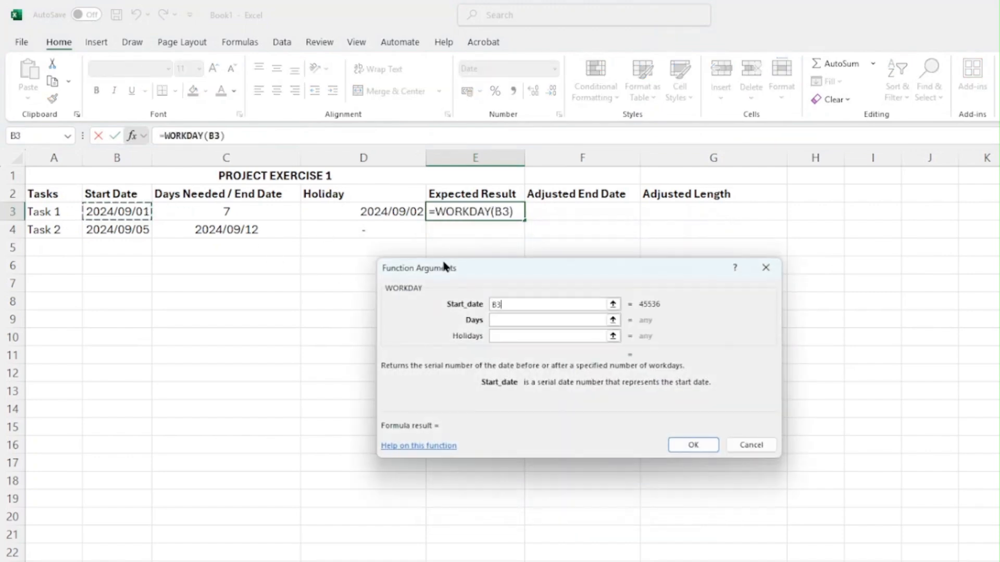
left_click(495, 320)
left_click(228, 213)
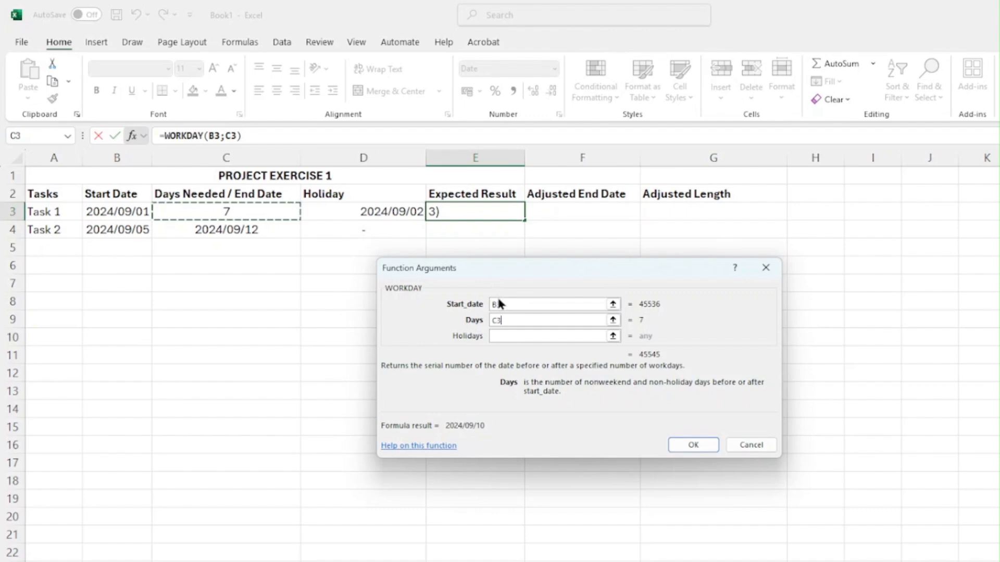
left_click(509, 336)
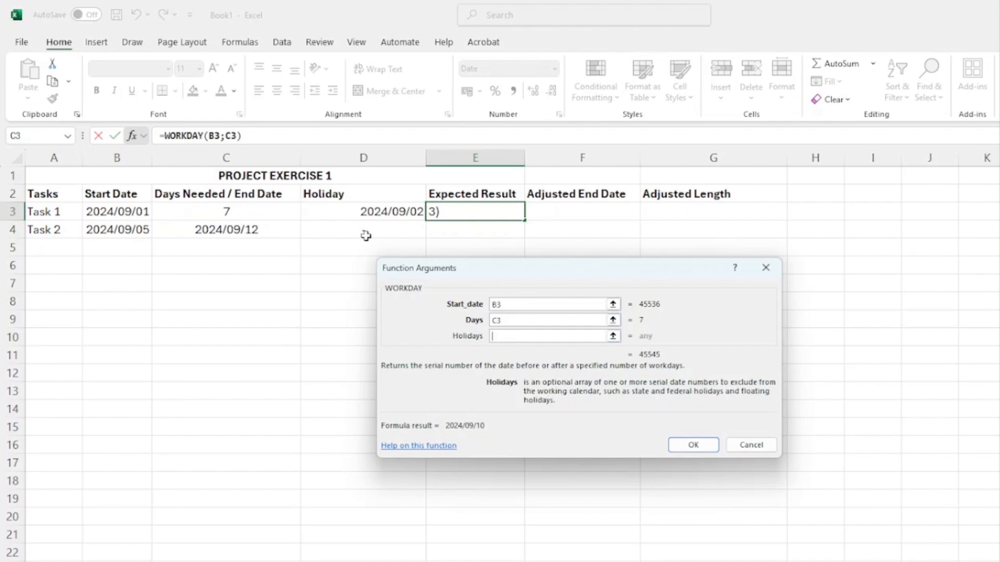
left_click(377, 214)
left_click(691, 444)
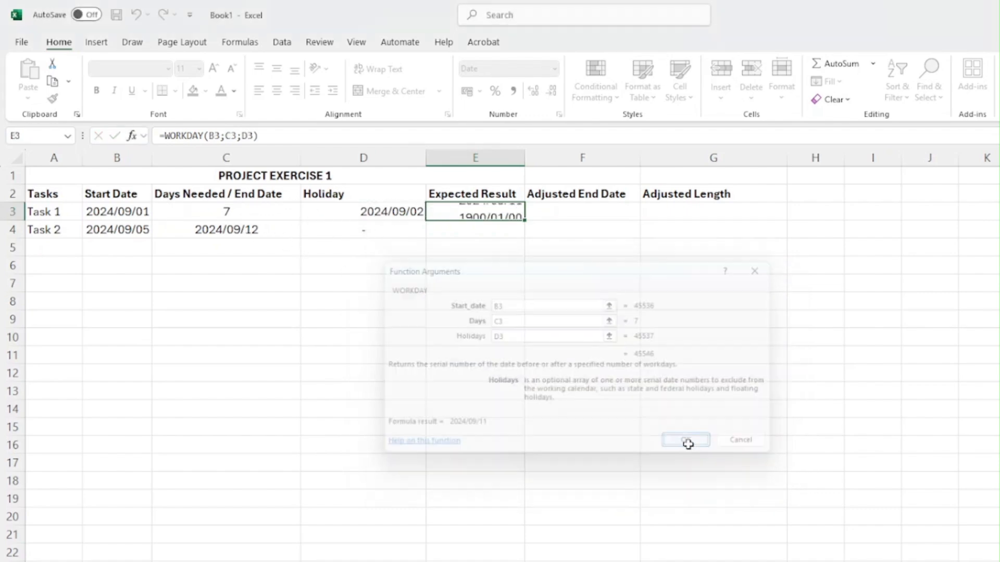
Calculate Task 2's expected result in E4 with NETWORKDAYS, using start date B4 and end date C4 without holidays.
left_click(483, 231)
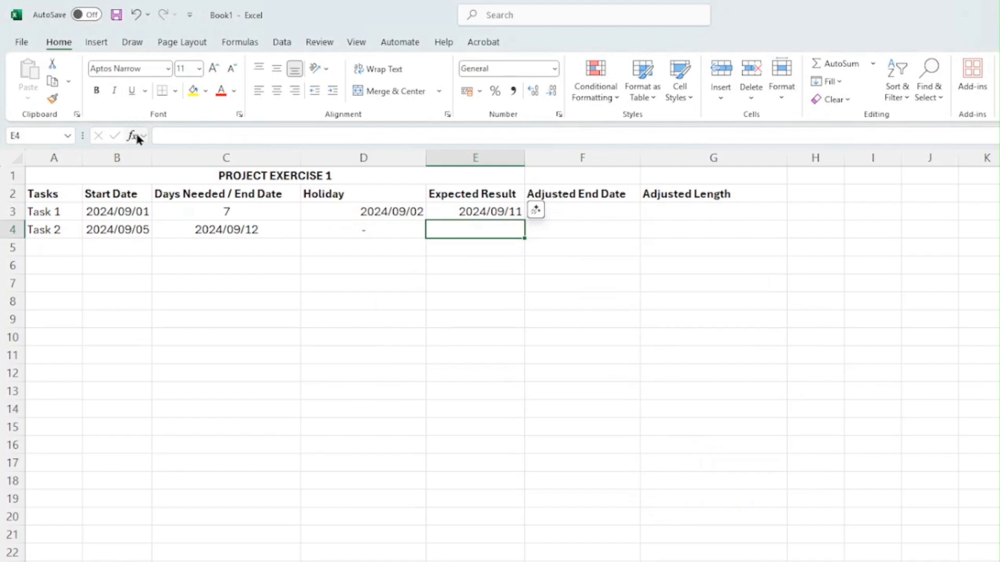
left_click(137, 136)
left_click(484, 345)
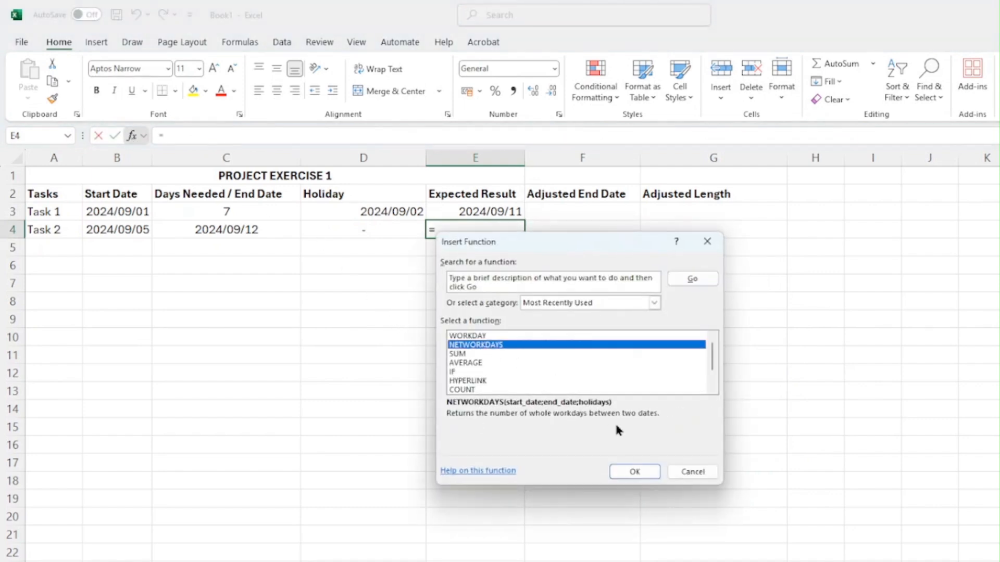
left_click(634, 472)
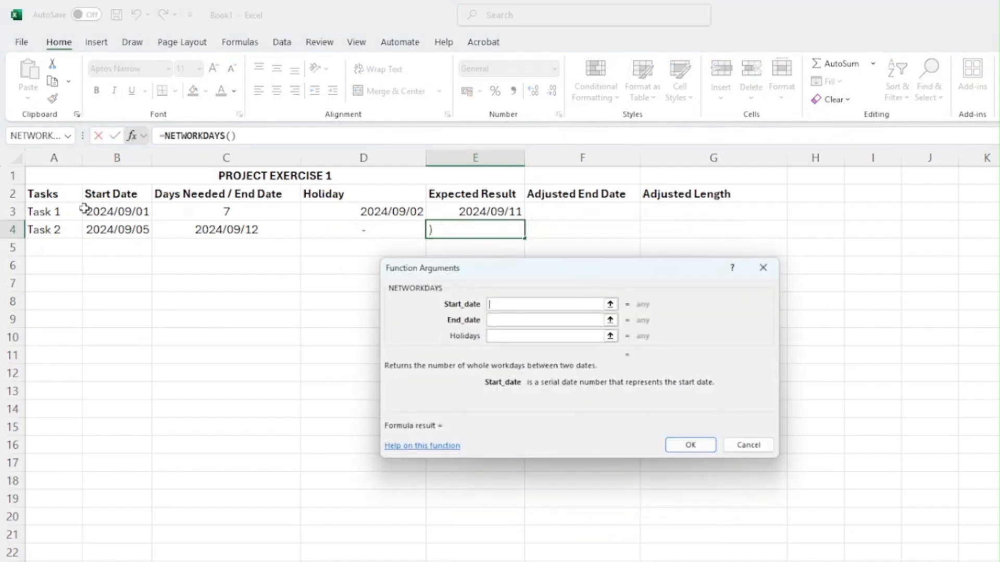
left_click(131, 229)
left_click(498, 320)
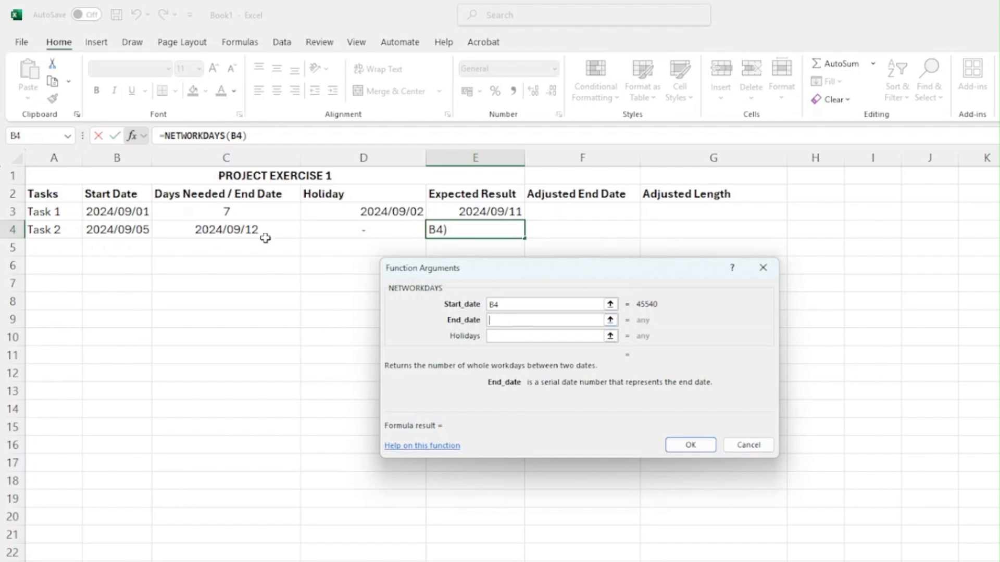
left_click(263, 235)
left_click(691, 444)
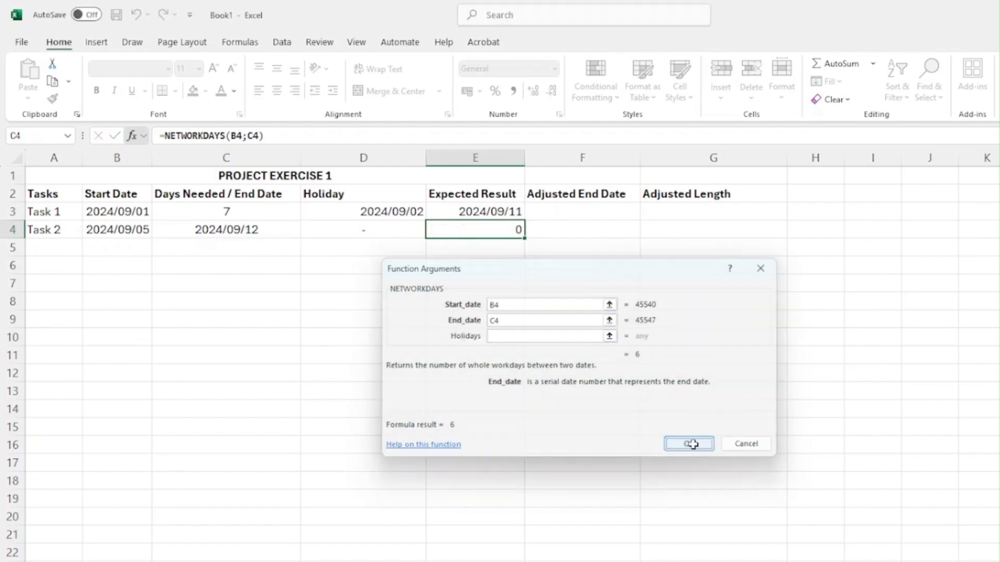
Calculate Task 2's adjusted end date in F4 with WORKDAY, using start date B4 and days E4 without holidays.
left_click(582, 228)
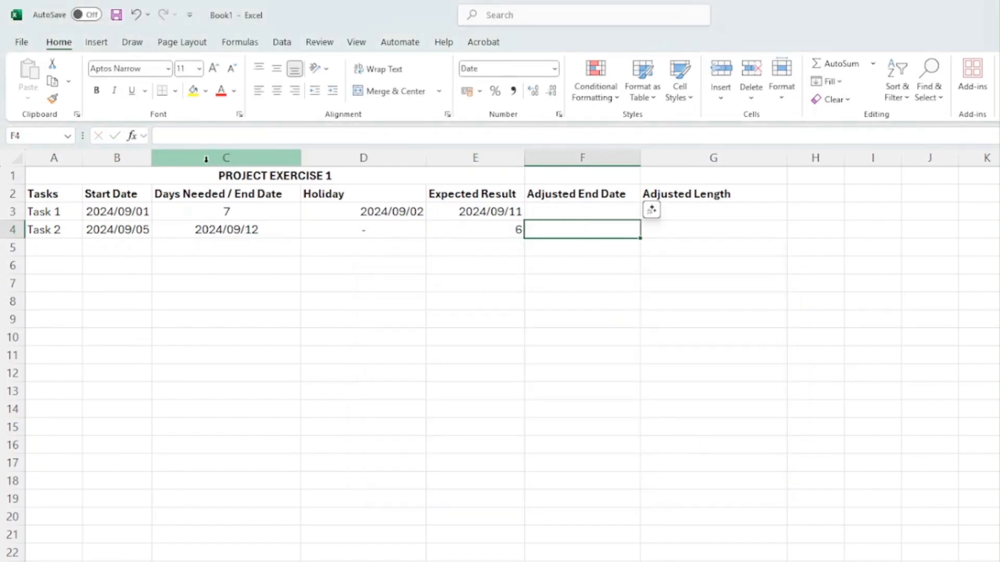
left_click(133, 136)
left_click(467, 346)
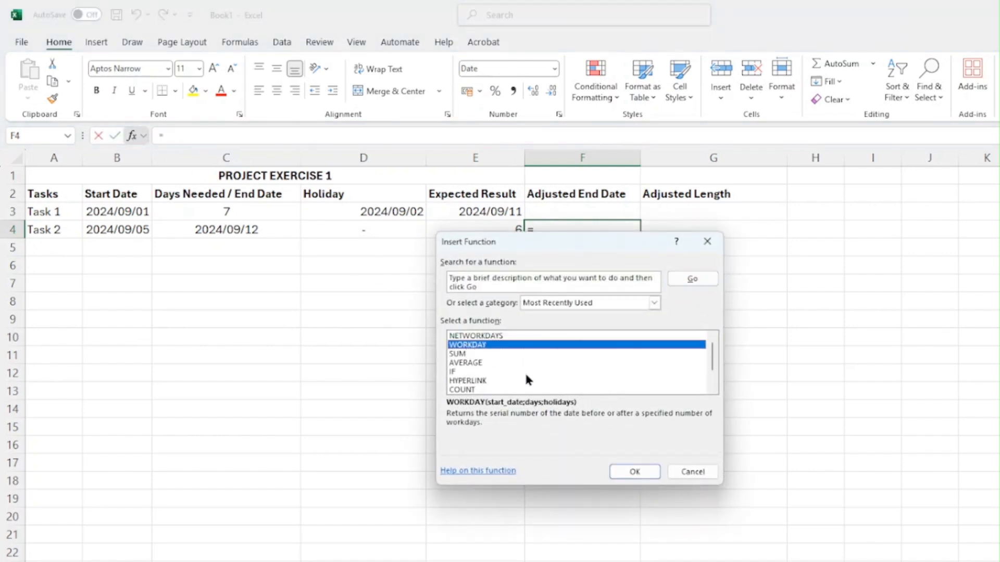
left_click(633, 473)
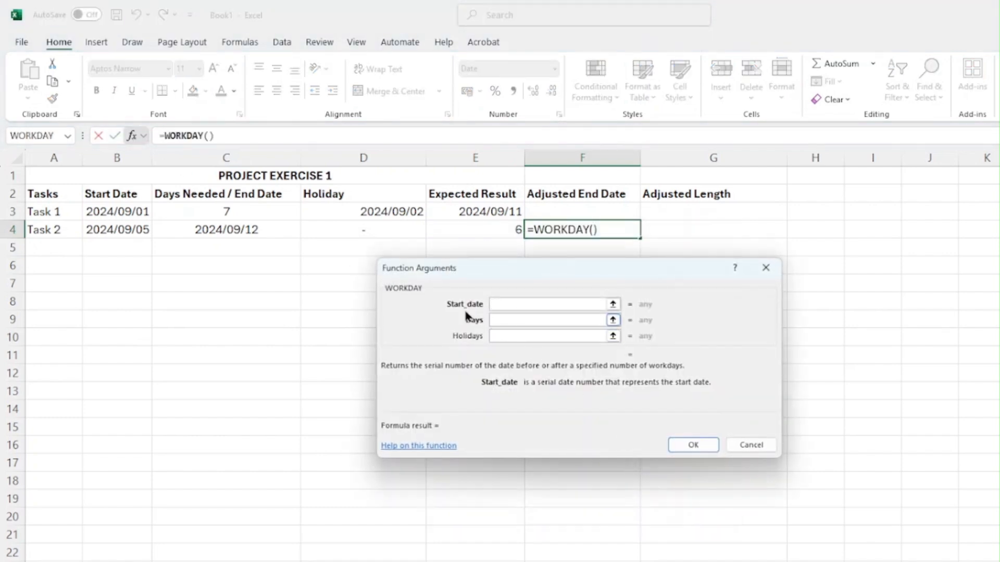
left_click(115, 231)
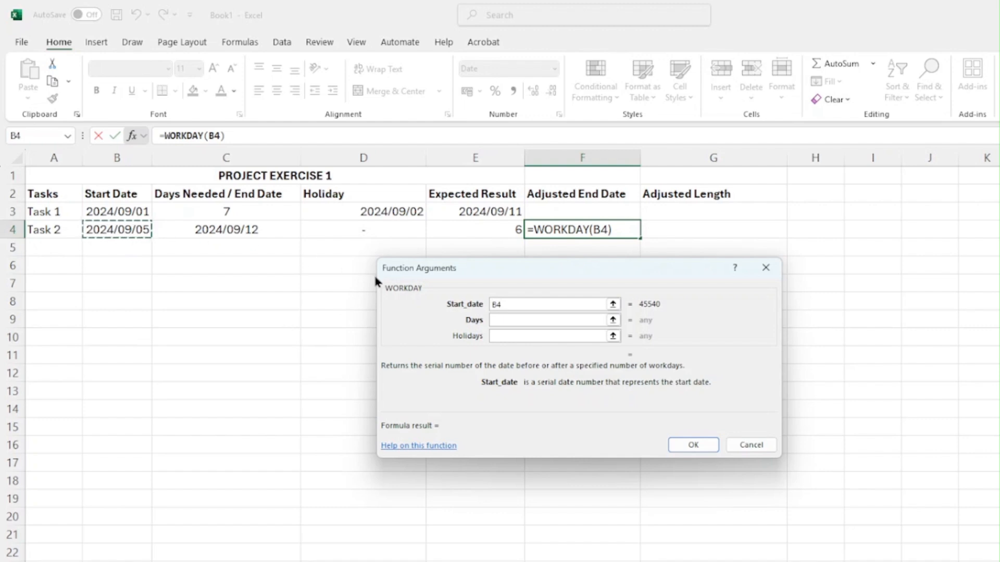
left_click(496, 320)
left_click(497, 229)
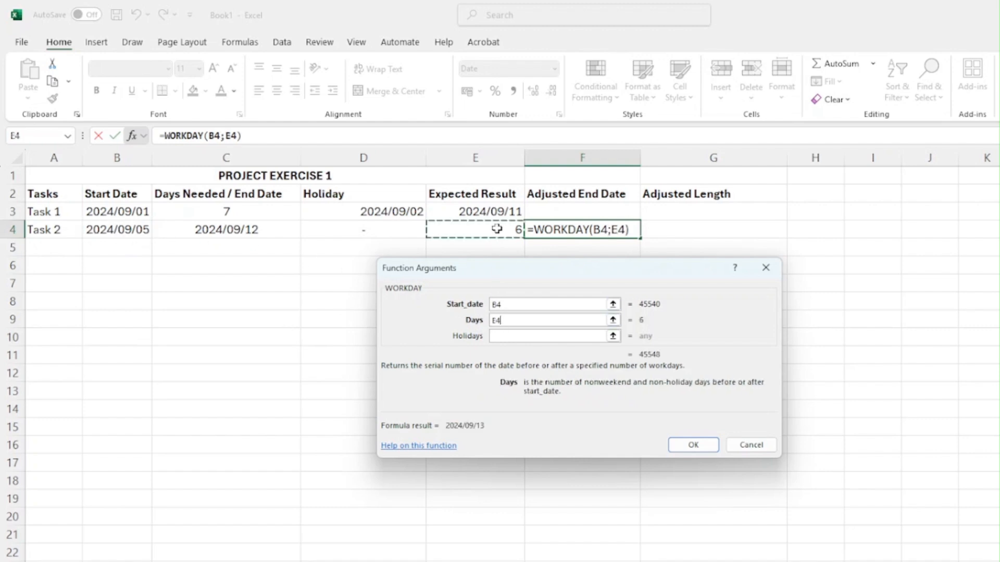
left_click(686, 445)
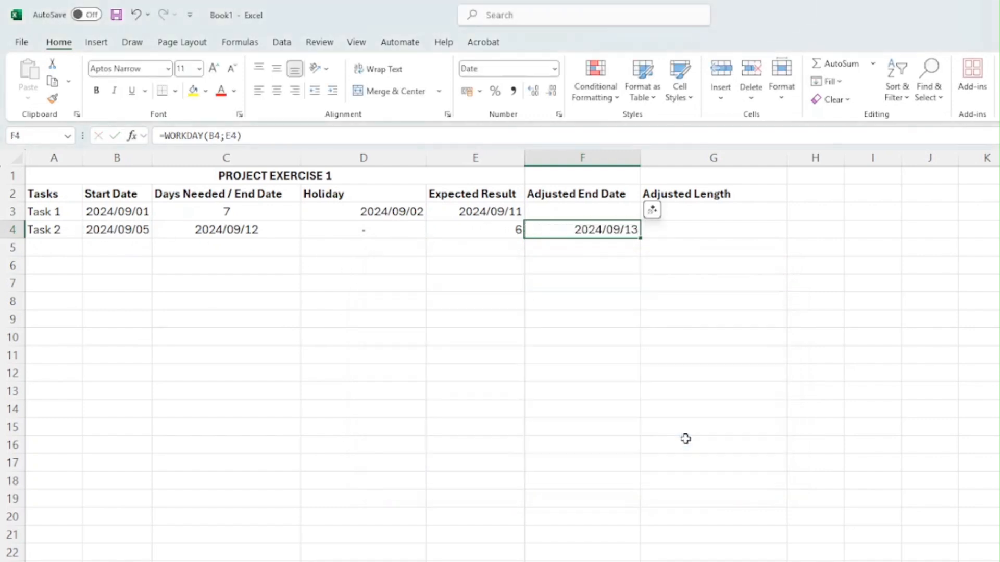
Calculate Task 1's adjusted length in G3 as =E3-B3.
left_click(717, 212)
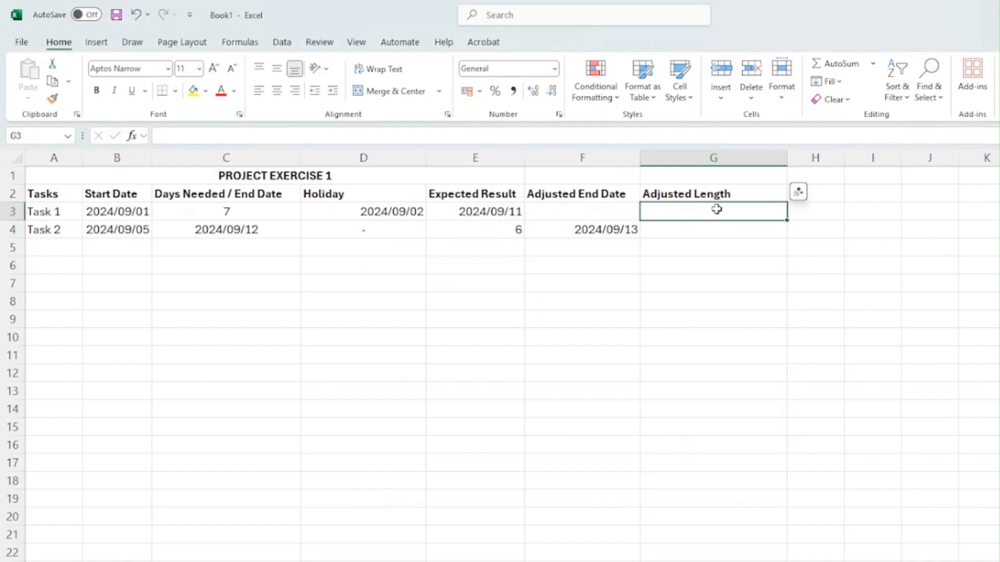
type("=")
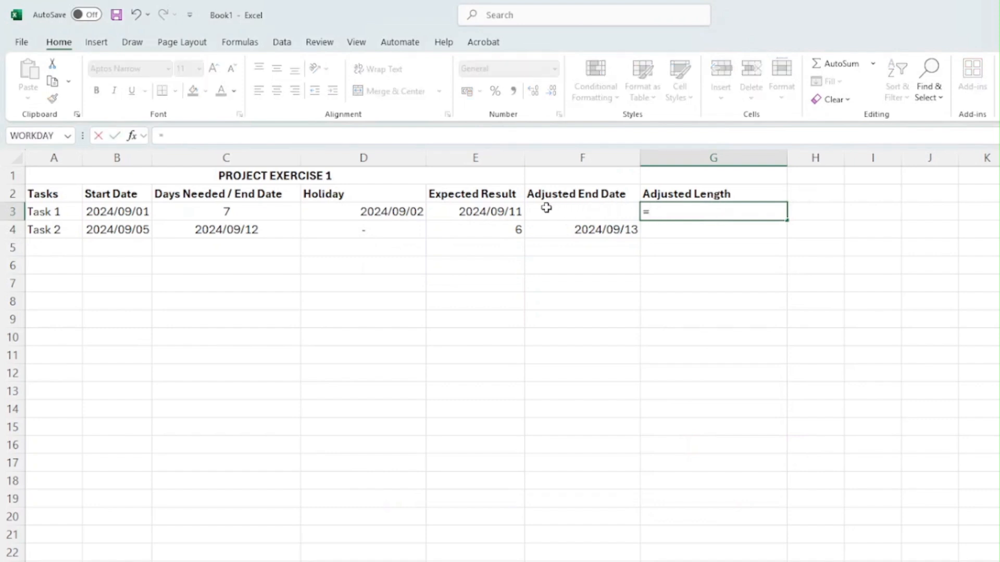
left_click(493, 213)
type("-")
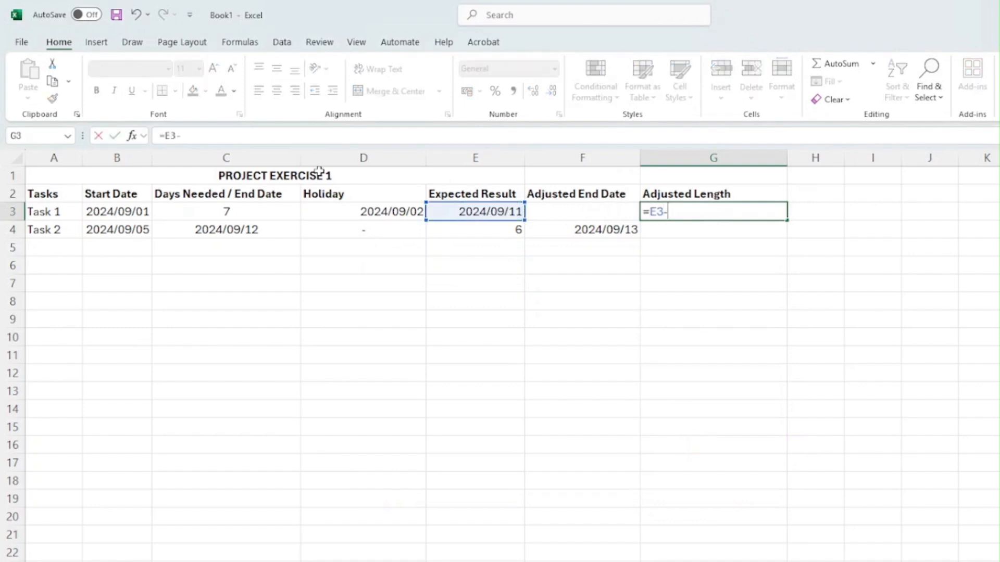
left_click(127, 211)
key("Return")
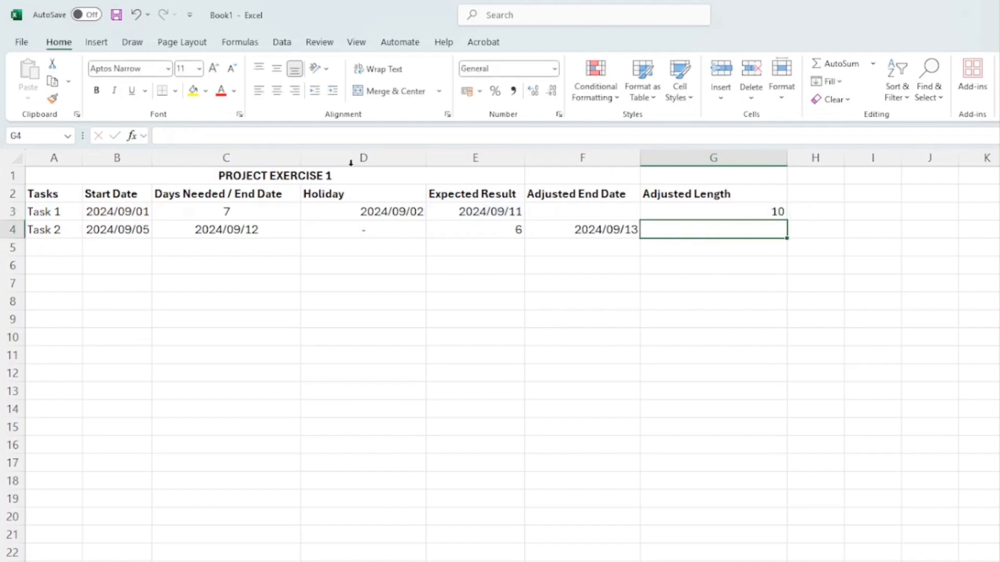
Calculate Task 2's adjusted length in G4 as =F4-B4.
left_click(240, 143)
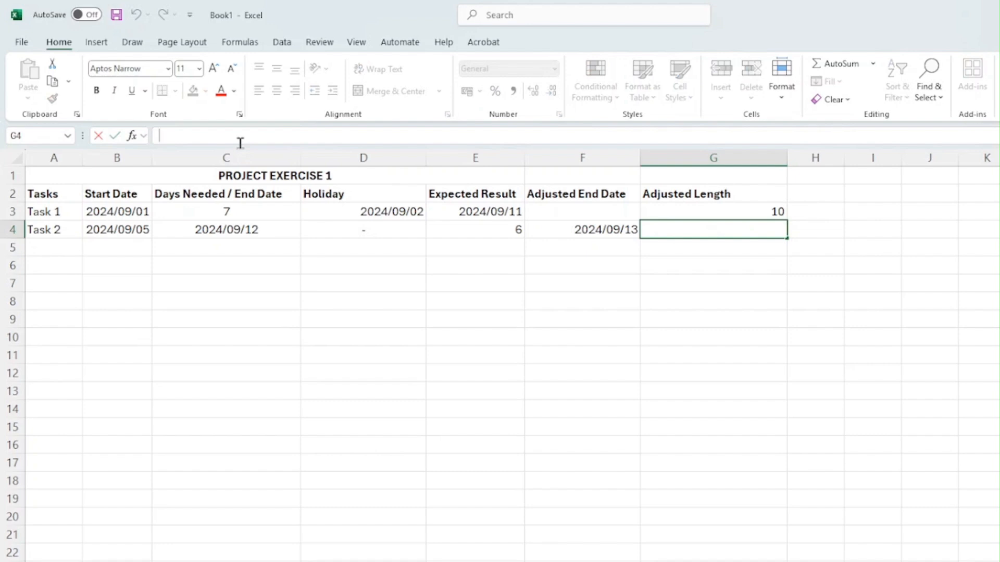
type("=")
left_click(586, 230)
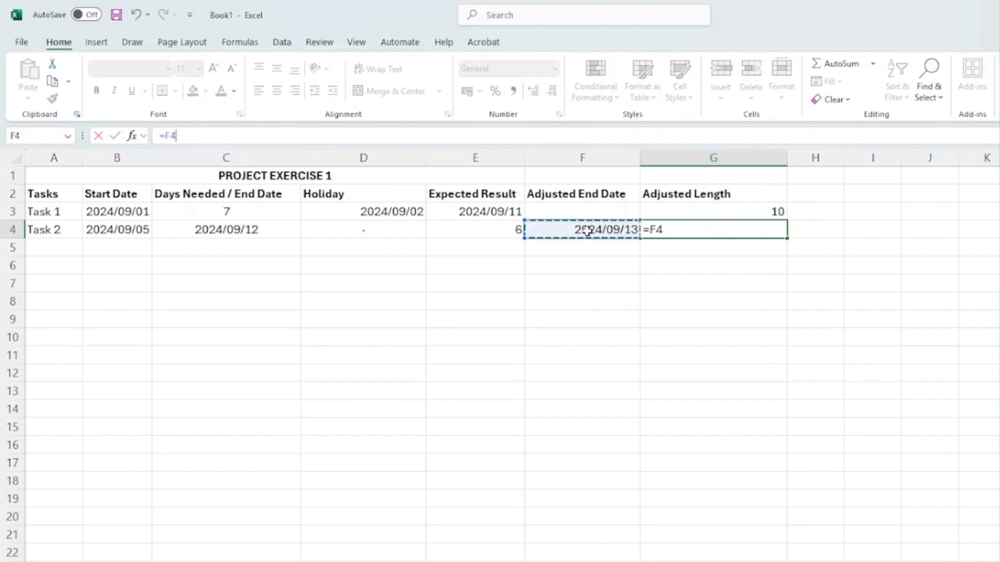
type("-")
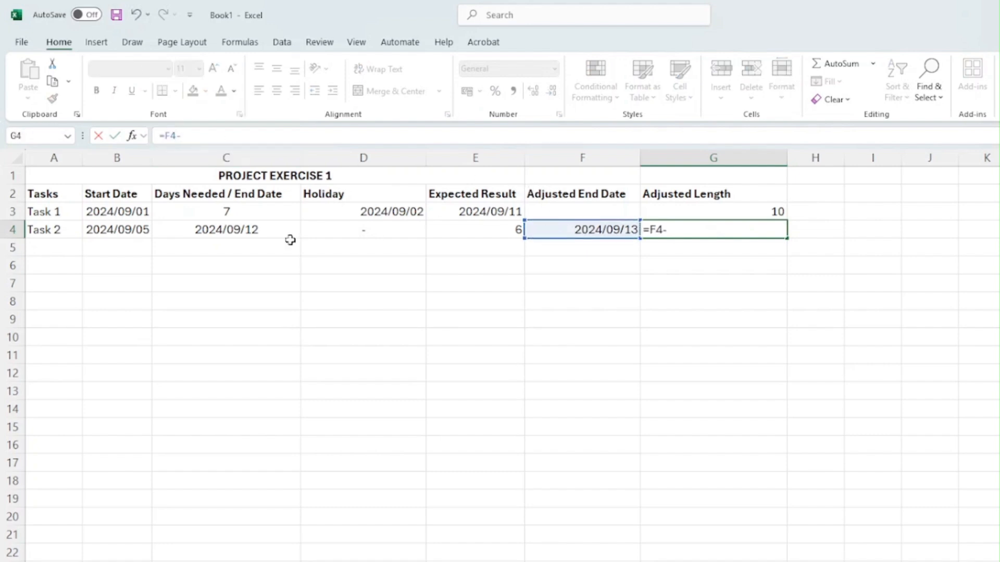
left_click(125, 235)
key("Return")
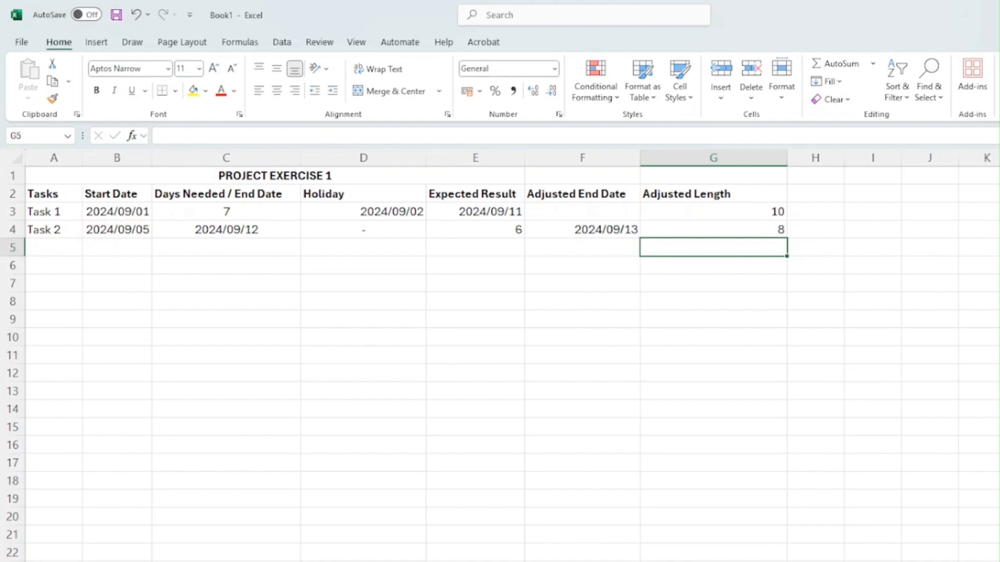